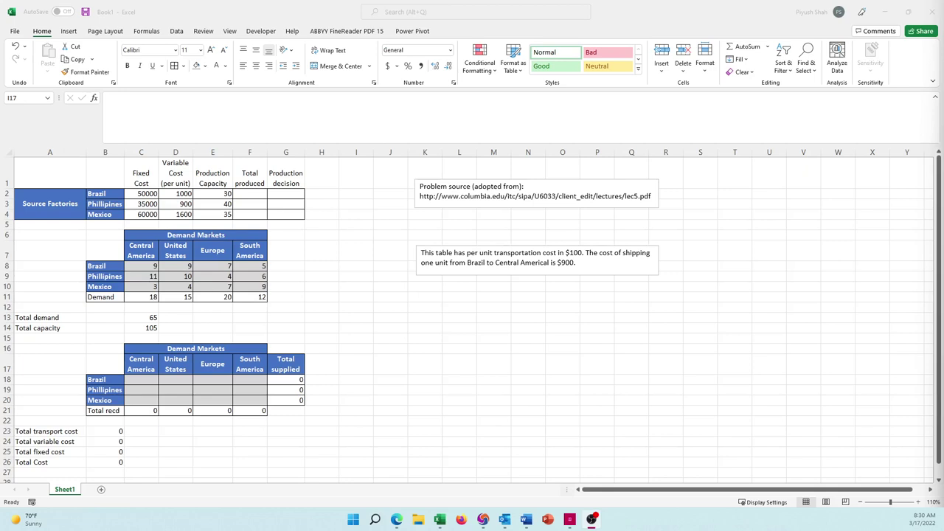
Step: Start a Solver model that minimizes the Total Cost cell B26
left_click(177, 32)
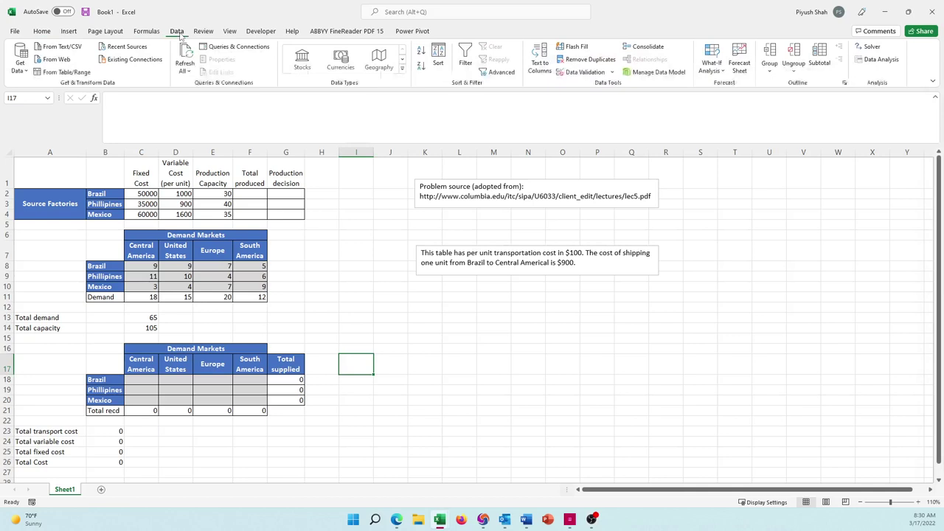
left_click(871, 47)
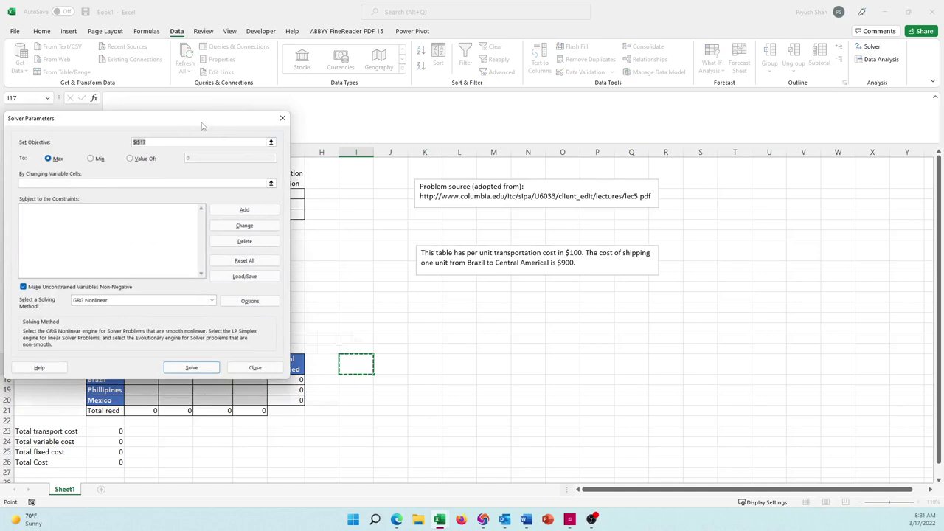
left_click_drag(201, 121, 609, 118)
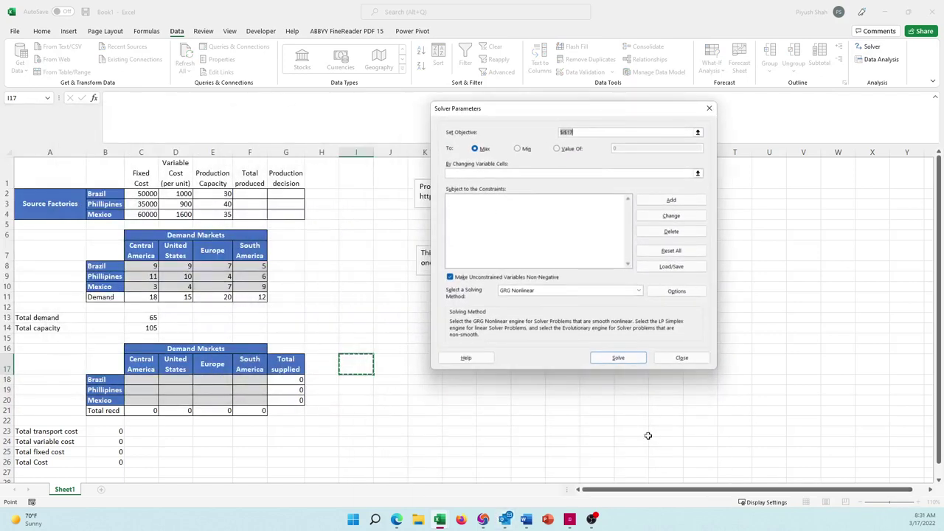
left_click(105, 460)
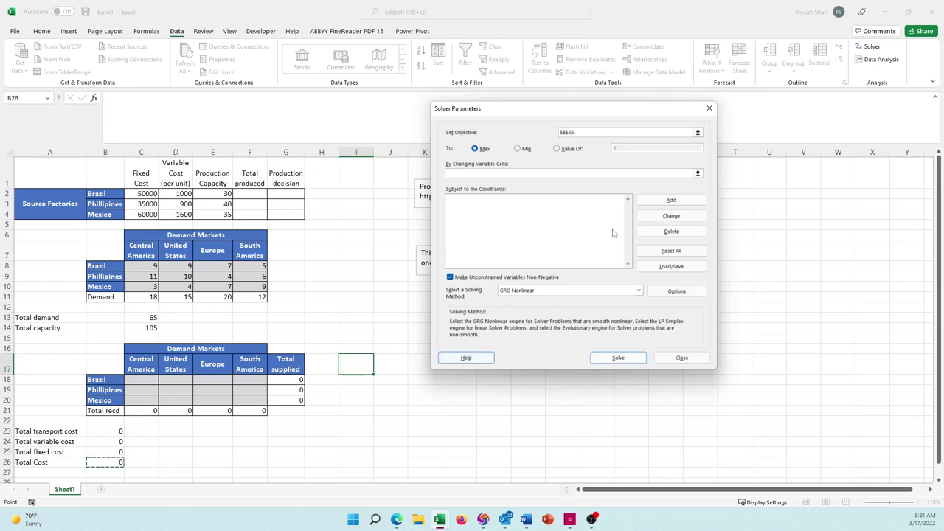
left_click(519, 149)
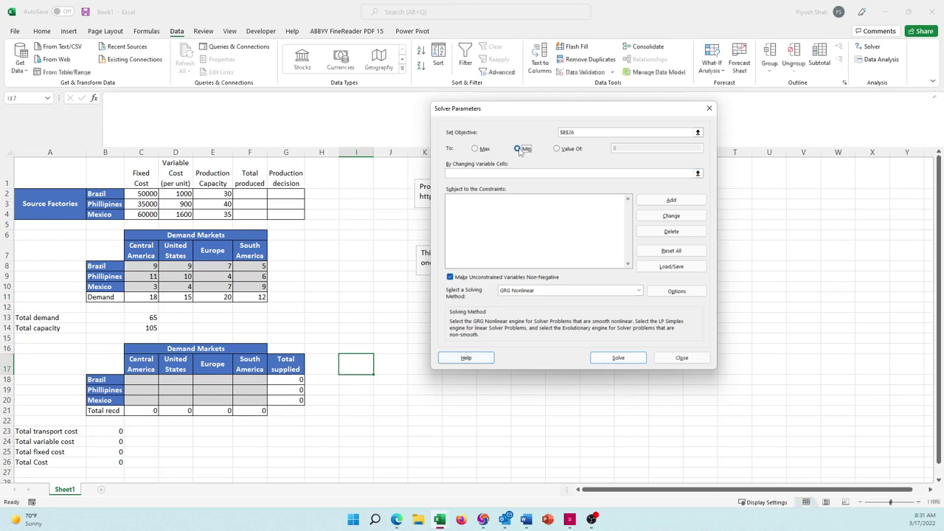
Step: Set the Solver variable cells to the shipment table C18:F20, total produced F2:F4 and production decision G2:G4
left_click(515, 173)
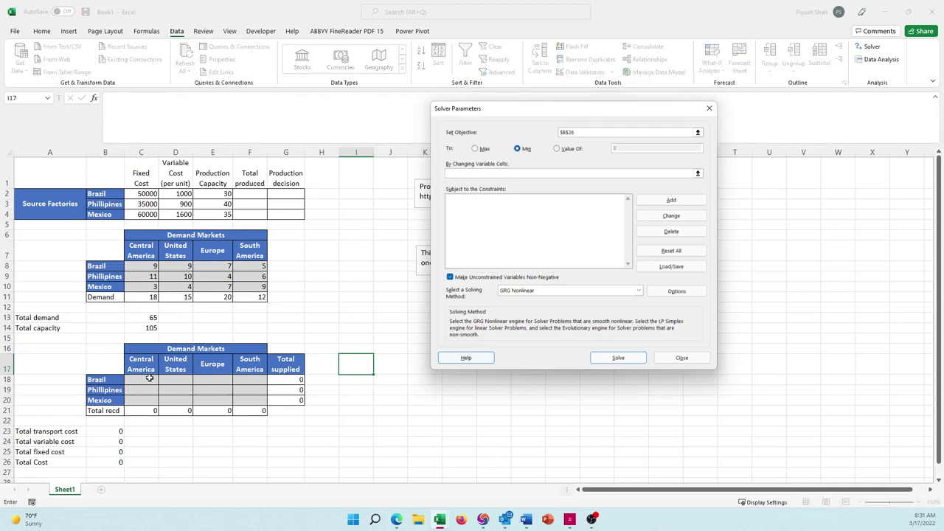
left_click_drag(149, 378, 242, 400)
type(",")
left_click_drag(255, 191, 256, 214)
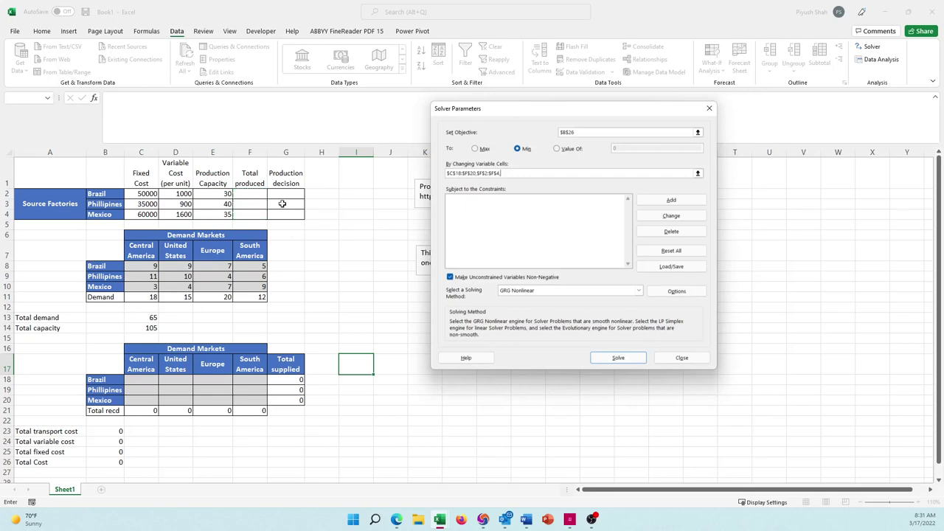
type(",")
left_click_drag(294, 194, 295, 213)
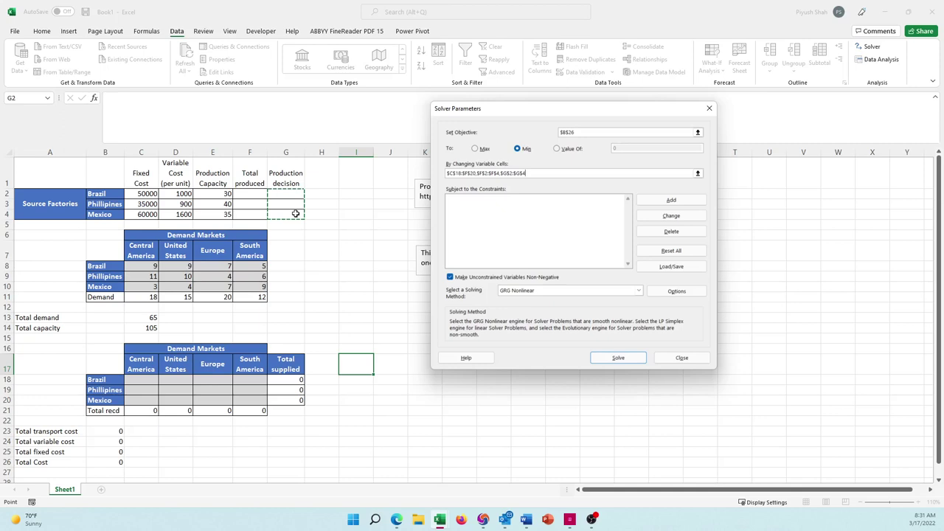
left_click(489, 241)
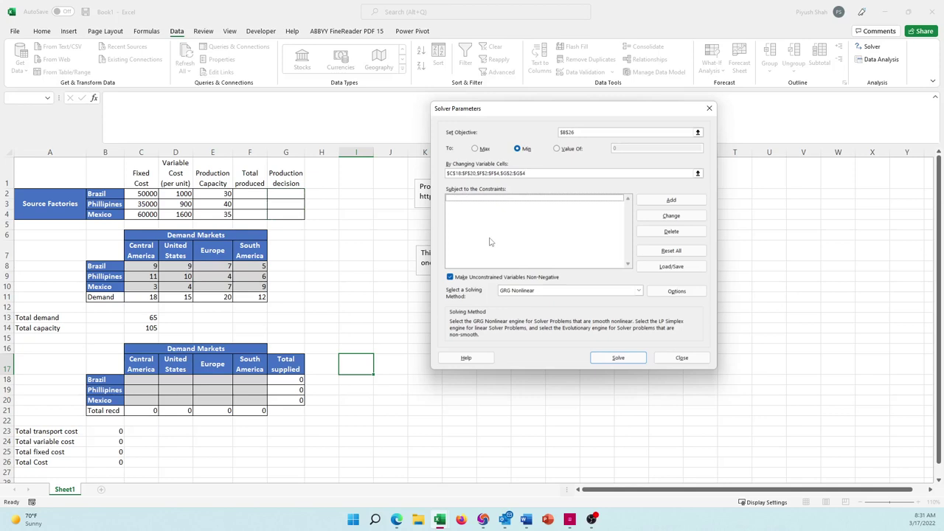
Step: Add a constraint that the total received C21:F21 equals the market demand C11:F11
left_click(669, 200)
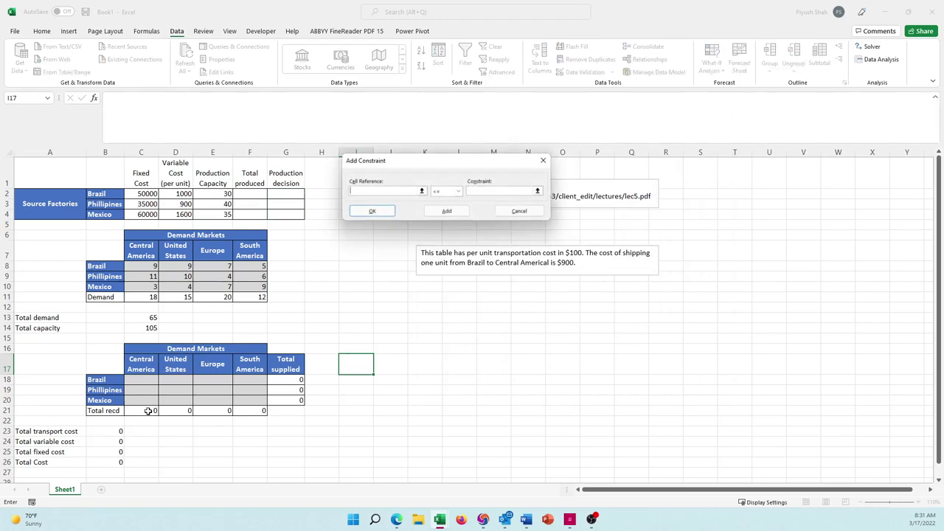
left_click_drag(148, 411, 241, 412)
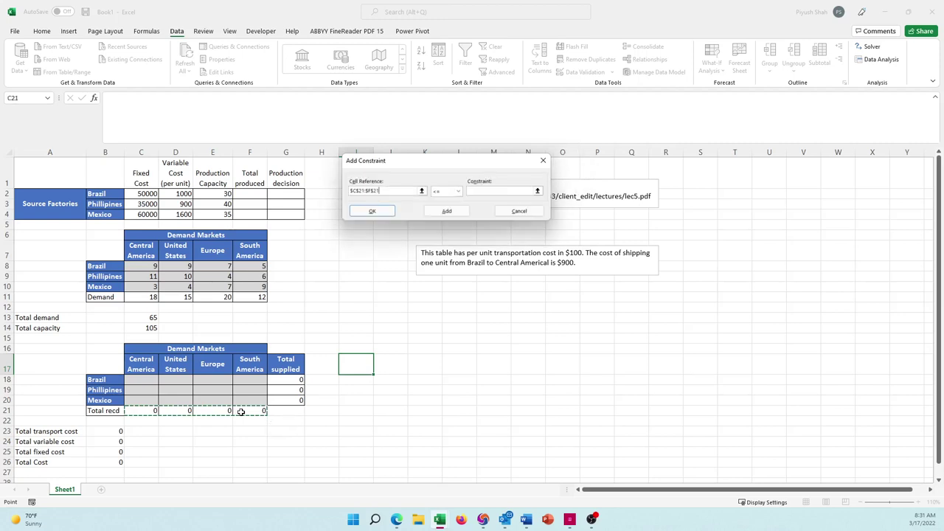
left_click(457, 192)
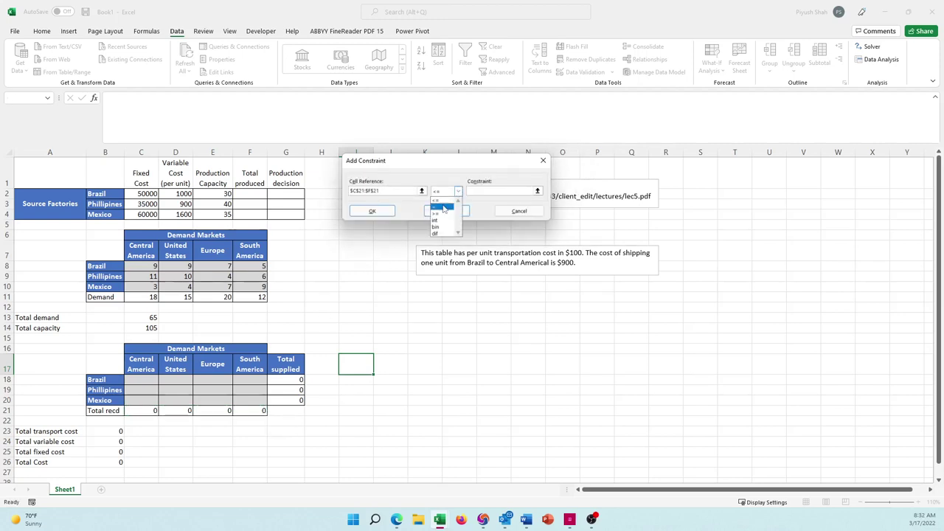
left_click(439, 207)
left_click(481, 191)
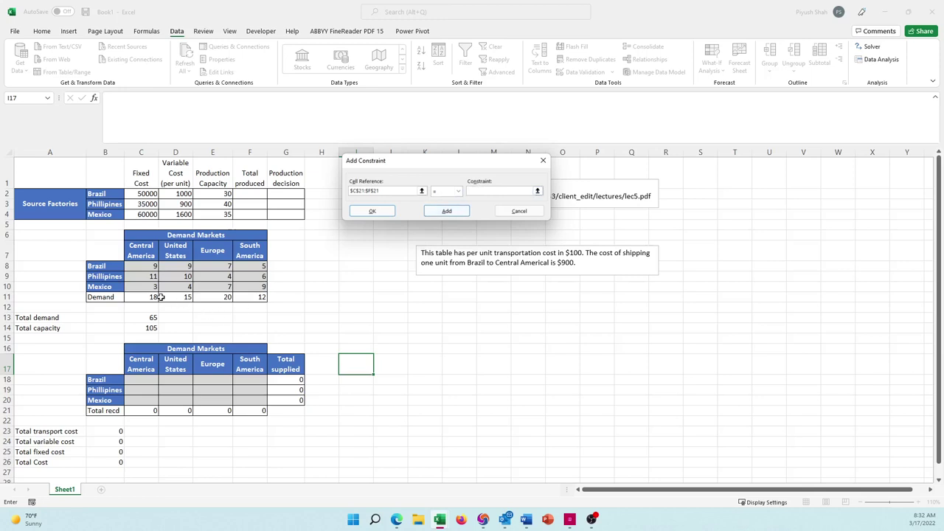
left_click_drag(147, 297, 251, 294)
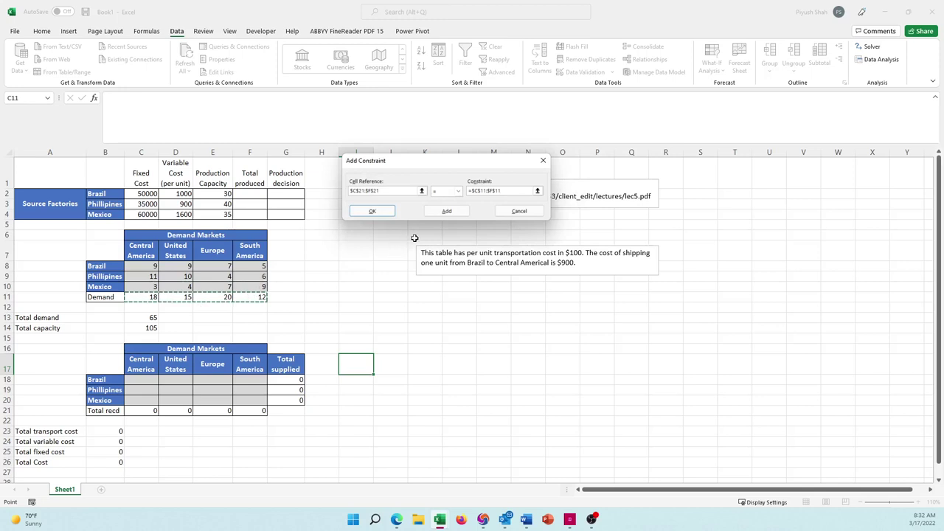
left_click(445, 211)
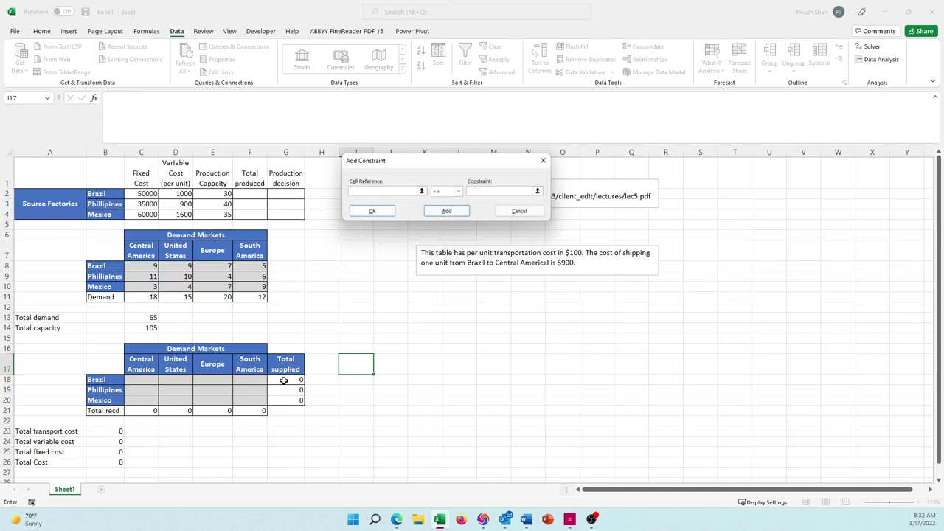
Step: Add a constraint keeping total supplied G18:G20 less than or equal to production capacity E2:E4
left_click_drag(284, 380, 285, 399)
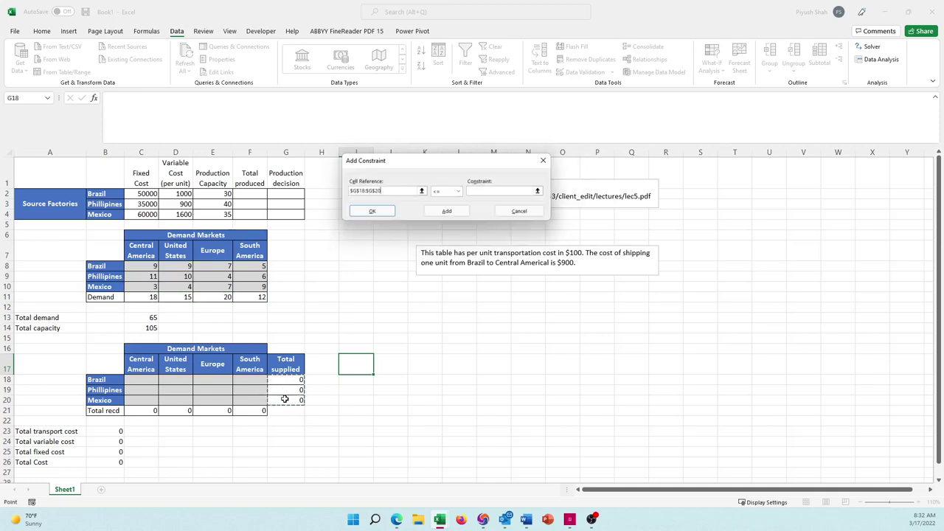
left_click(479, 192)
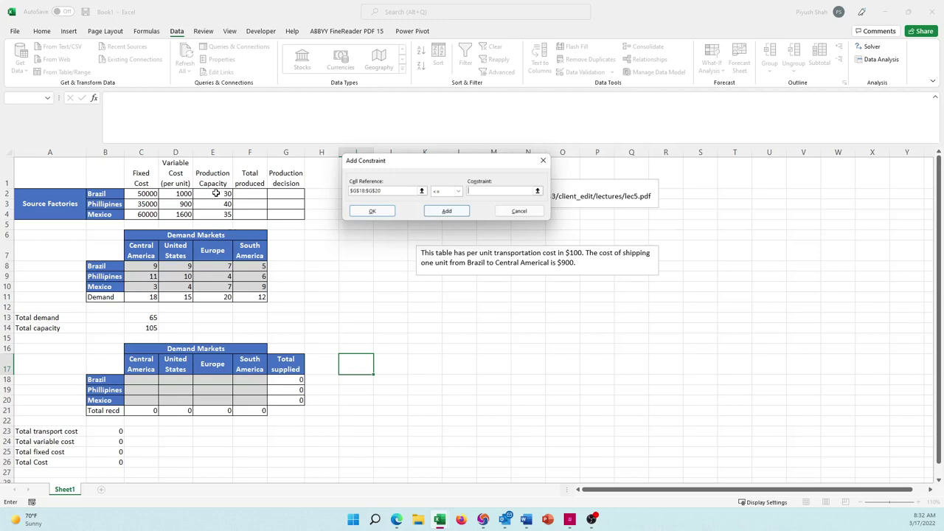
left_click_drag(216, 193, 214, 211)
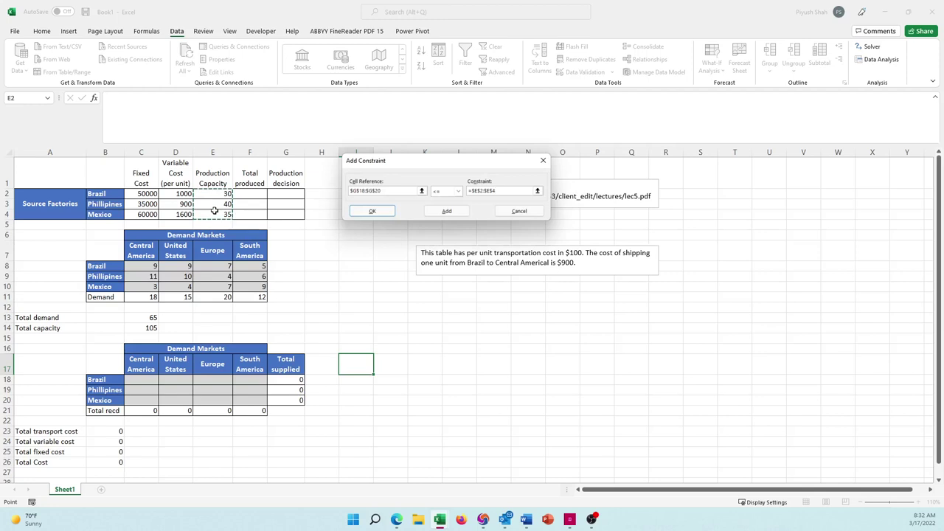
left_click(447, 212)
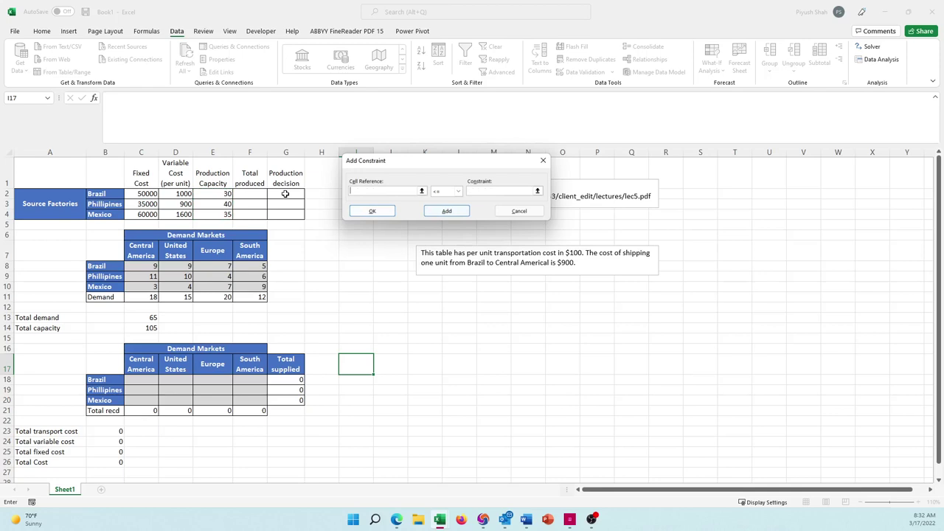
Step: Add a constraint making the production decision cells G2:G4 binary
left_click_drag(285, 194, 290, 209)
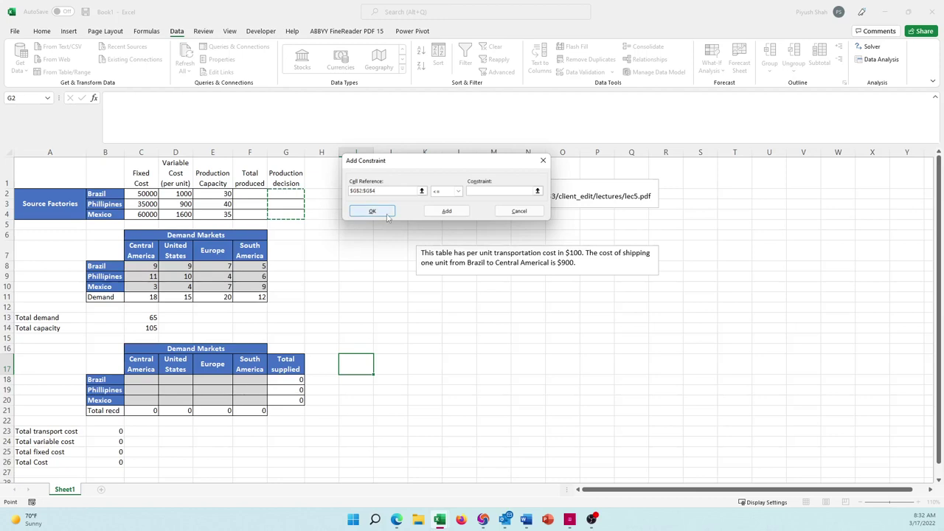
left_click(460, 193)
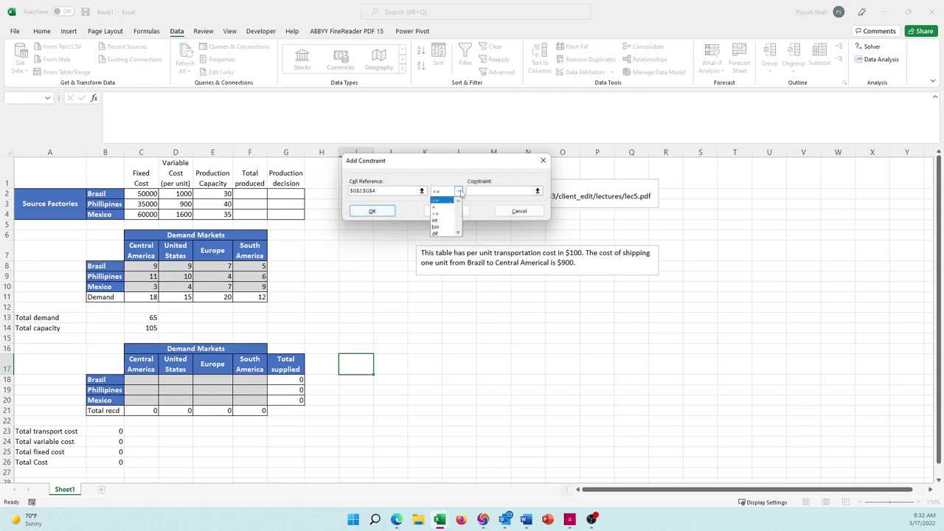
left_click(443, 228)
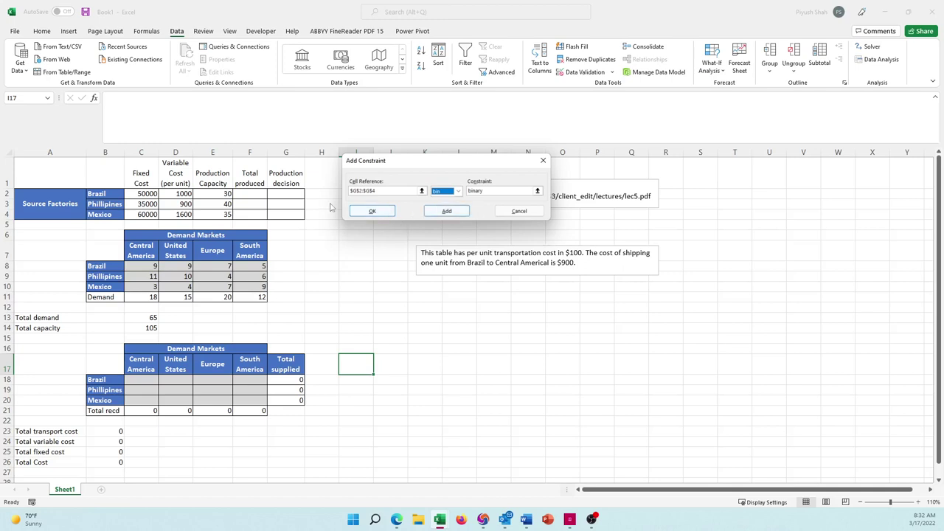
left_click(446, 211)
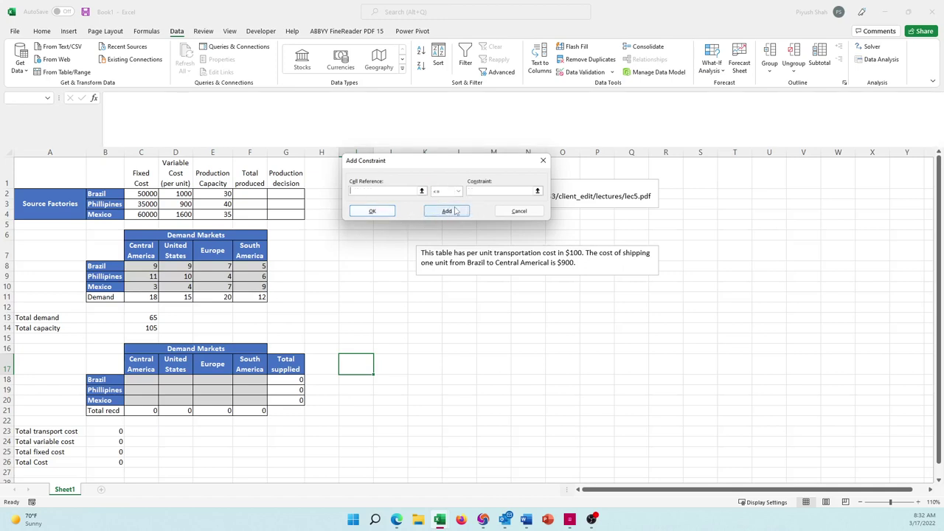
Step: Add a final constraint that total produced F2:F4 equals total supplied G18:G20 and return to the Solver parameters
left_click_drag(252, 193, 254, 213)
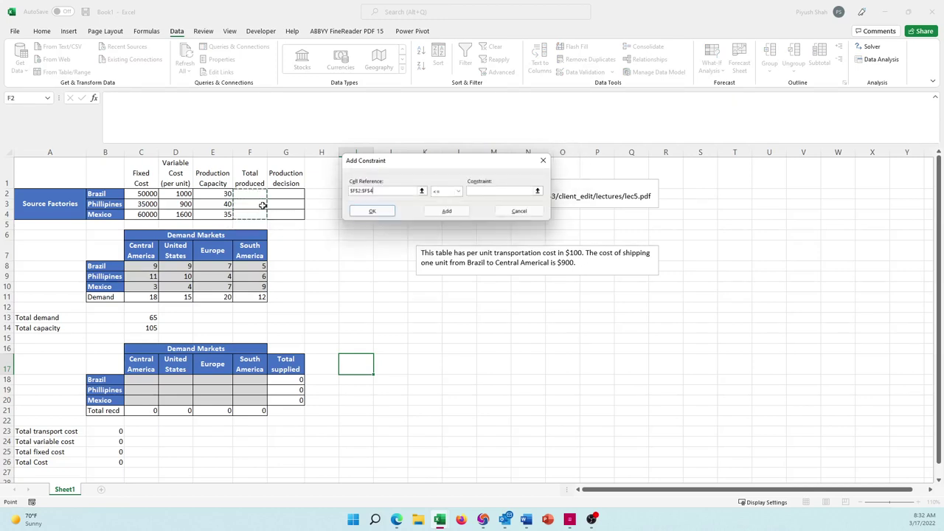
left_click(458, 193)
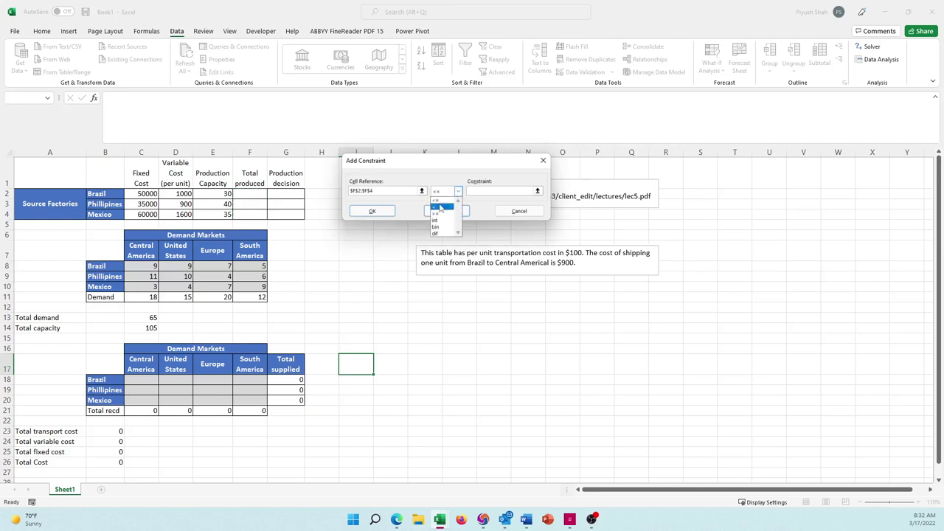
left_click(439, 207)
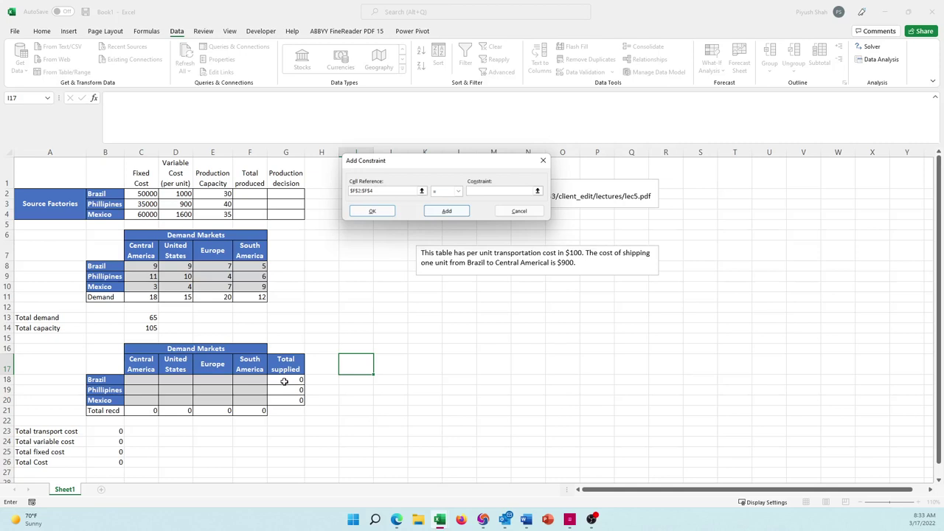
mouse_move(287, 381)
left_mouse_down()
mouse_move(314, 411)
mouse_move(287, 397)
left_mouse_up()
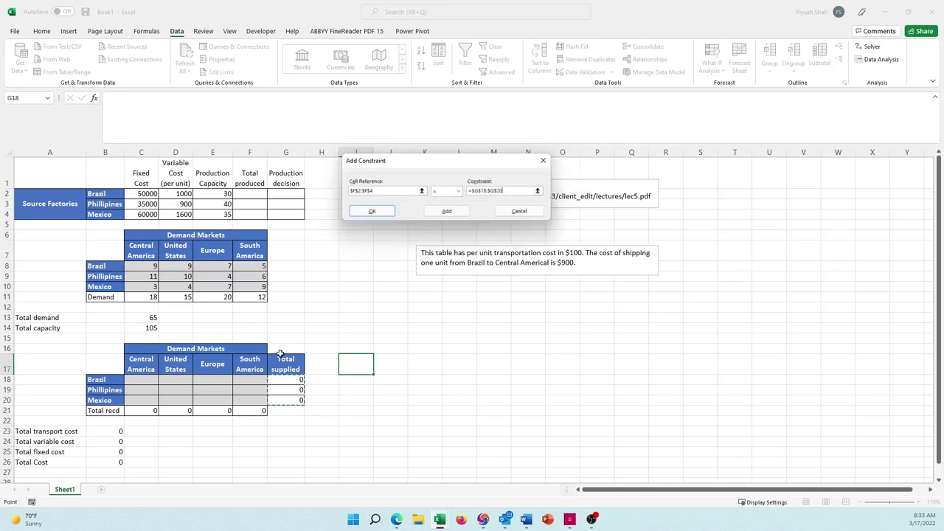
left_click(371, 212)
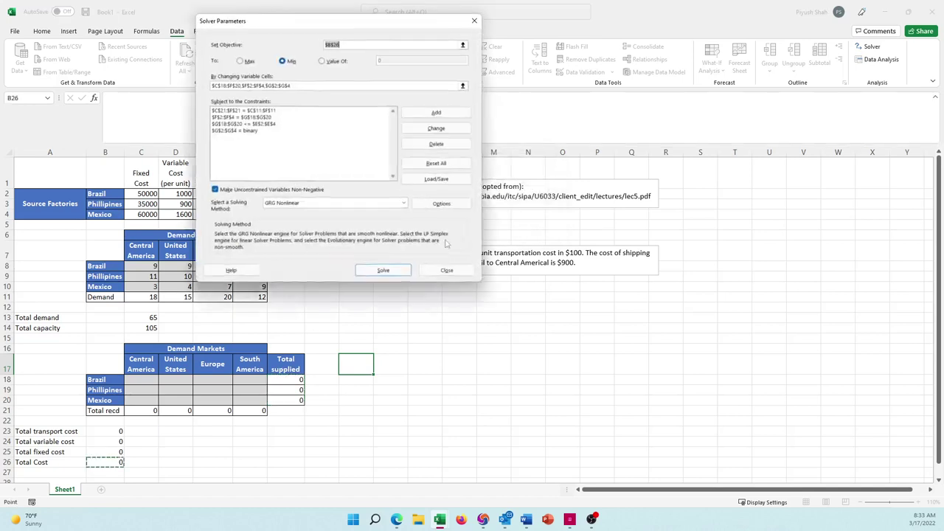
Step: Solve the model with the Simplex LP method and keep the Solver solution
left_click(403, 203)
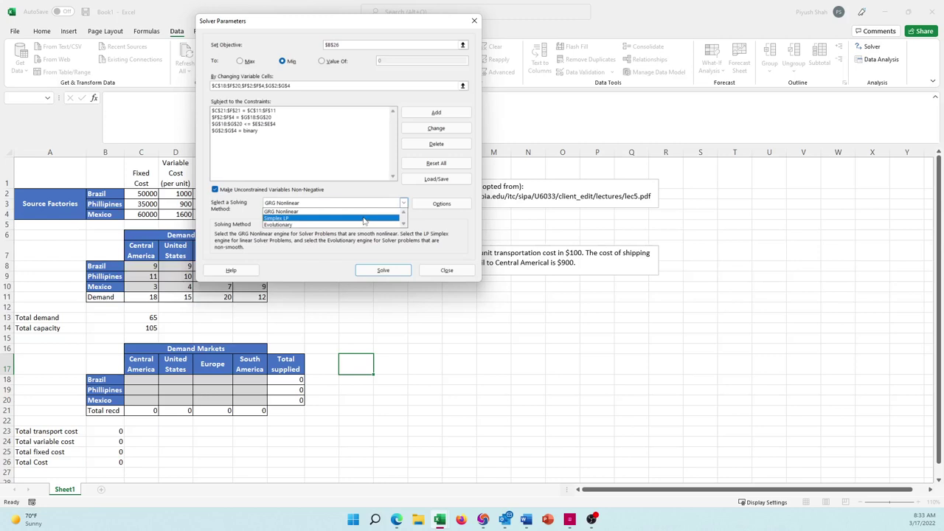
left_click(362, 221)
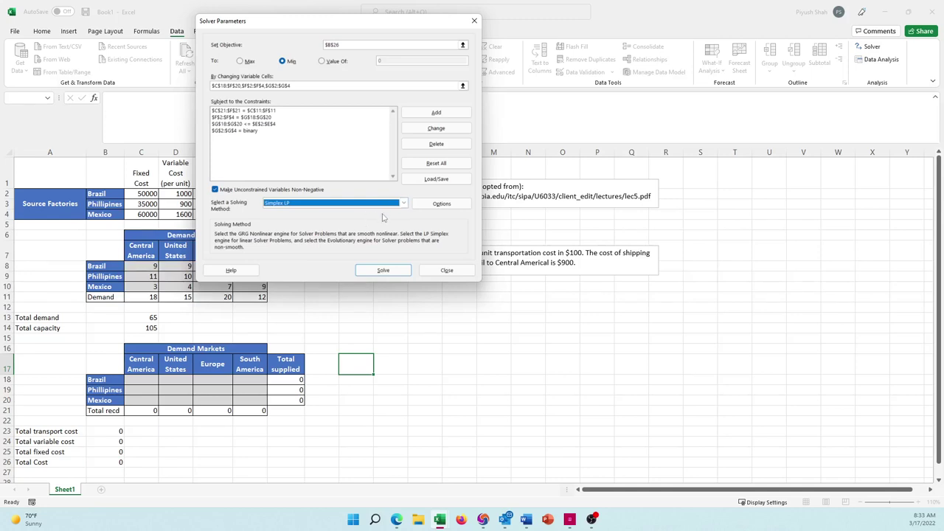
left_click(383, 271)
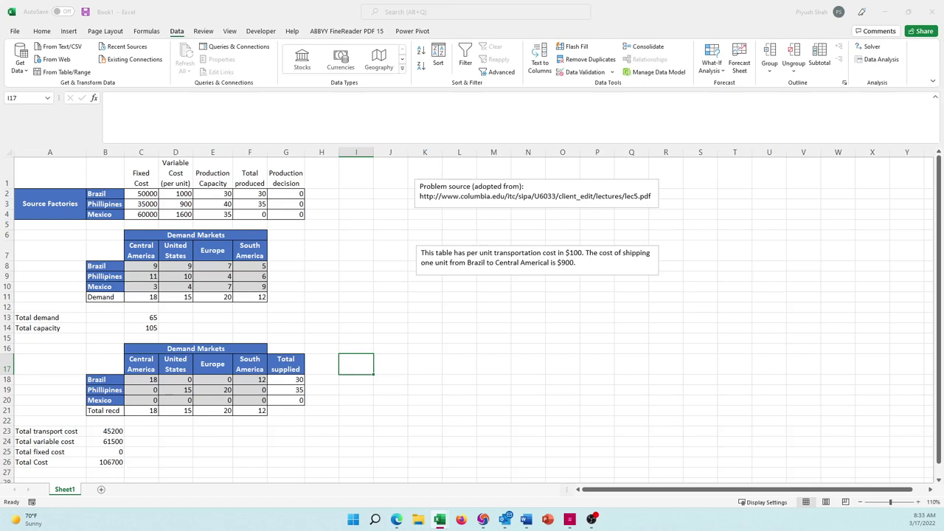
left_click_drag(715, 154, 637, 200)
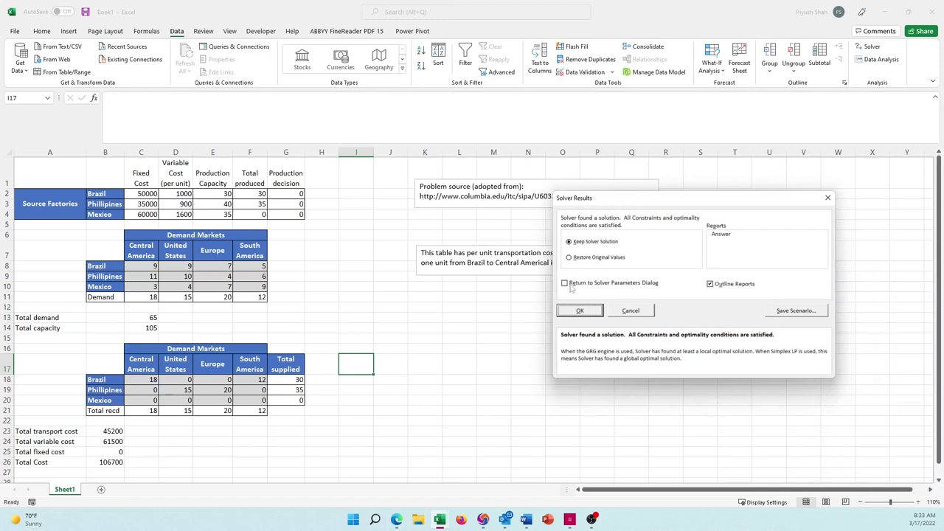
left_click(596, 313)
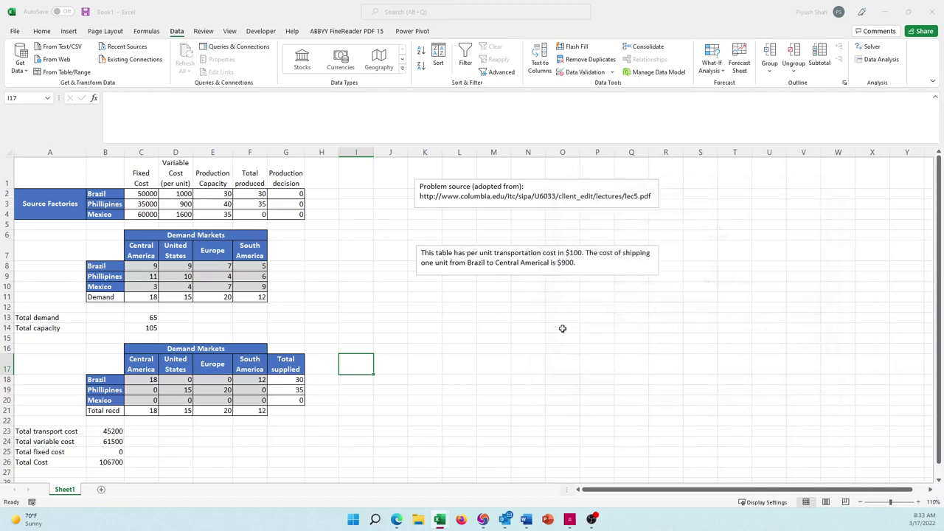
Step: Examine the formulas behind Total Cost in B26 and Total fixed cost in B25
left_click(113, 463)
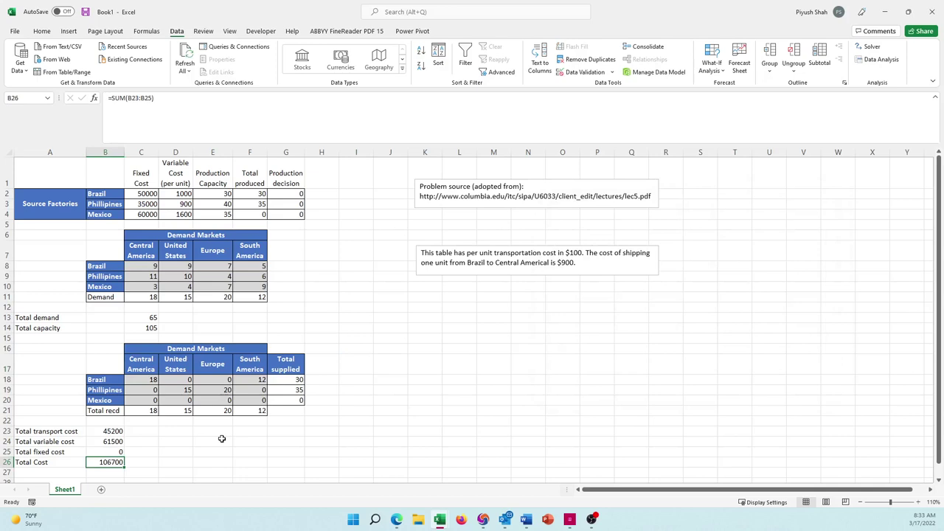
key("Up")
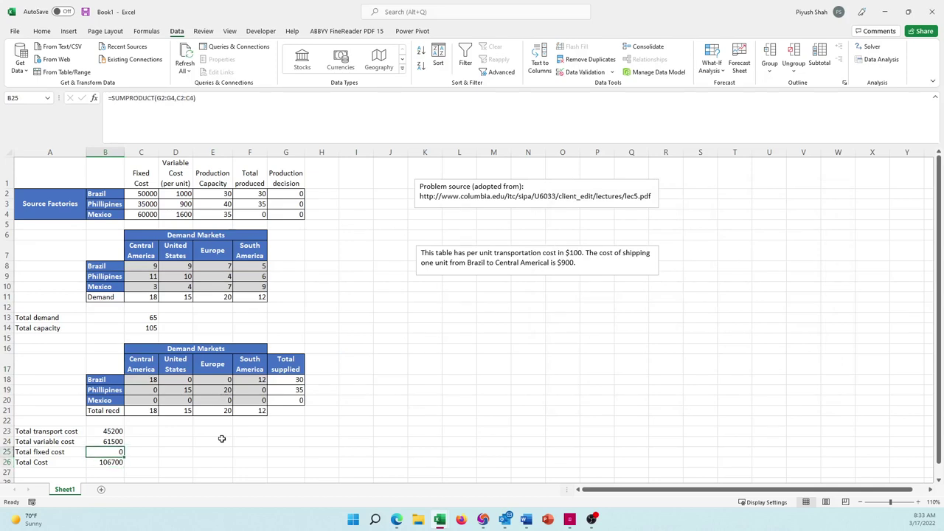
Step: Examine the production decision cells G2:G4 for the Brazil, Phillipines and Mexico factories
left_click(285, 194)
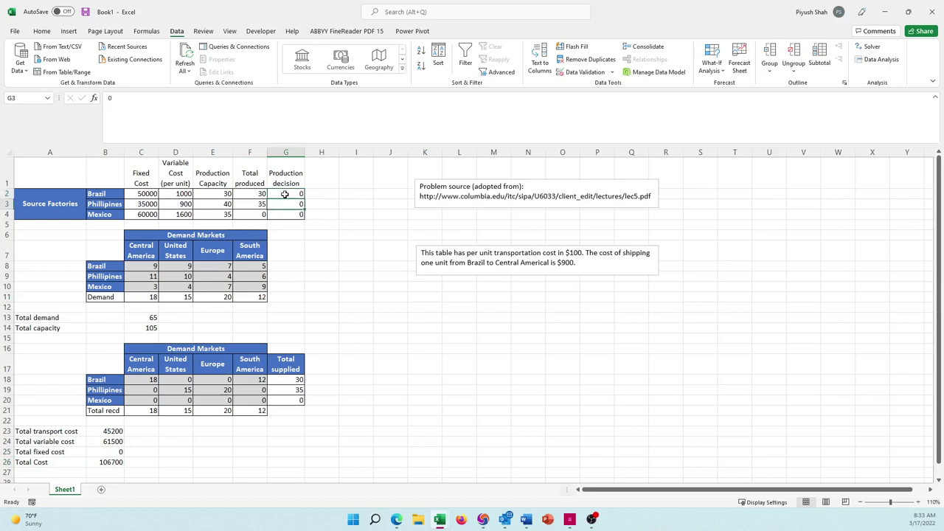
key("Down")
key("Down")
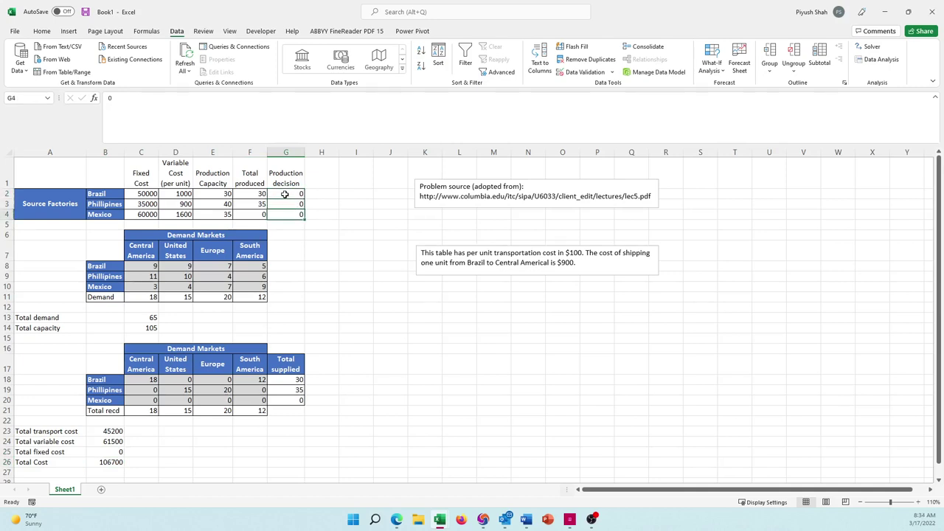
key("Up")
key("Up")
key("Down")
key("Down")
key("Up")
key("Up")
key("Down")
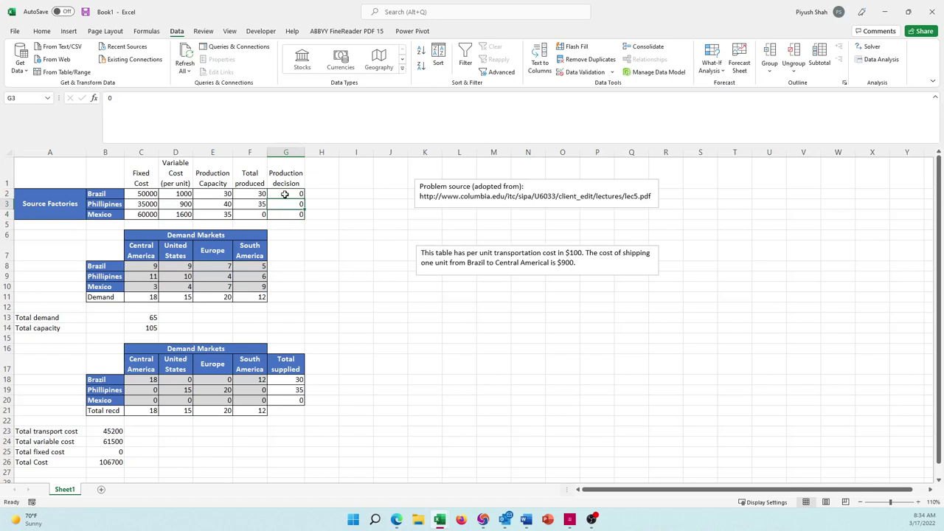
key("Down")
key("Up")
key("Up")
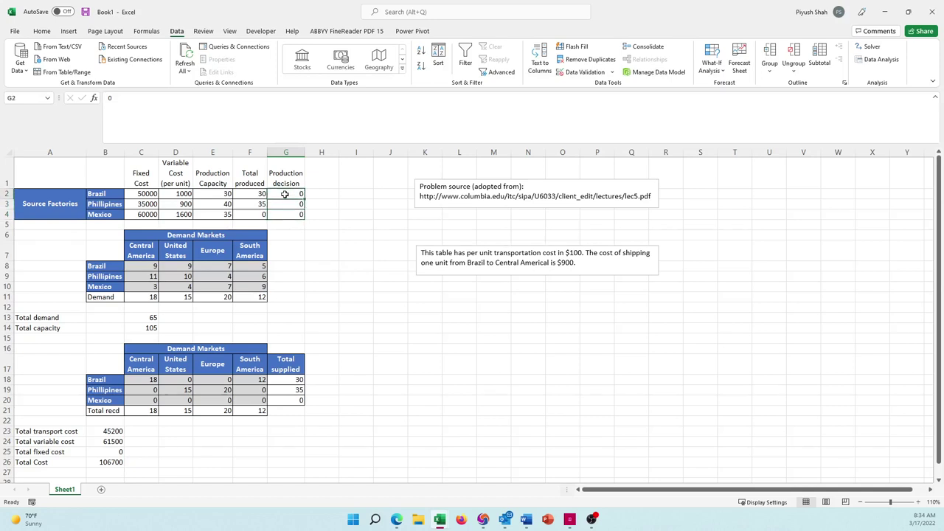
Step: Compare Brazil's variable cost, production capacity and total produced in D2:F2 with the production decisions in G2 and G3
key("Left")
key("Left")
key("Left")
key("Right")
key("Right")
key("Right")
key("Down")
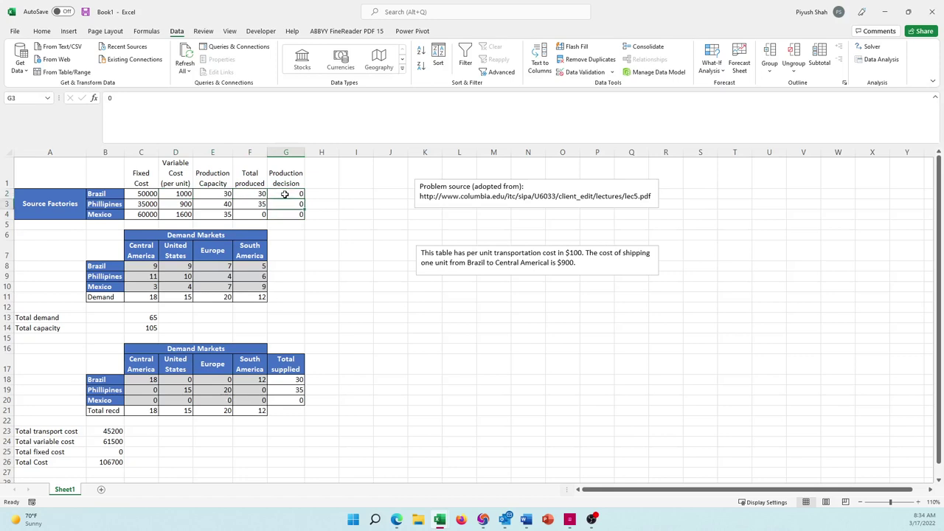
key("Up")
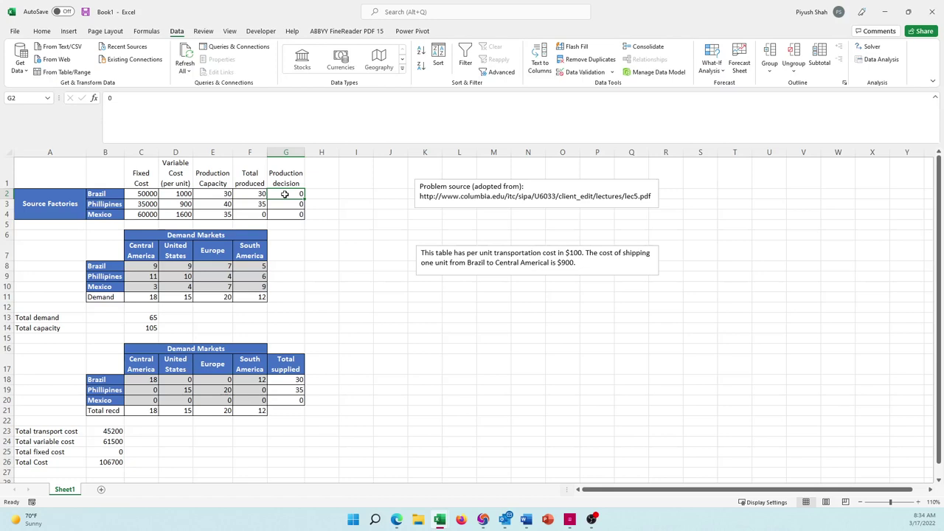
key("Down")
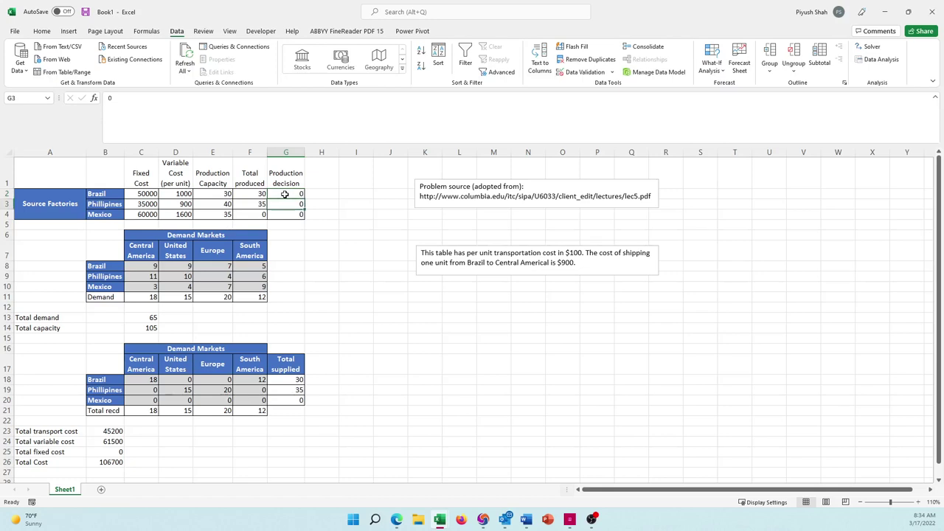